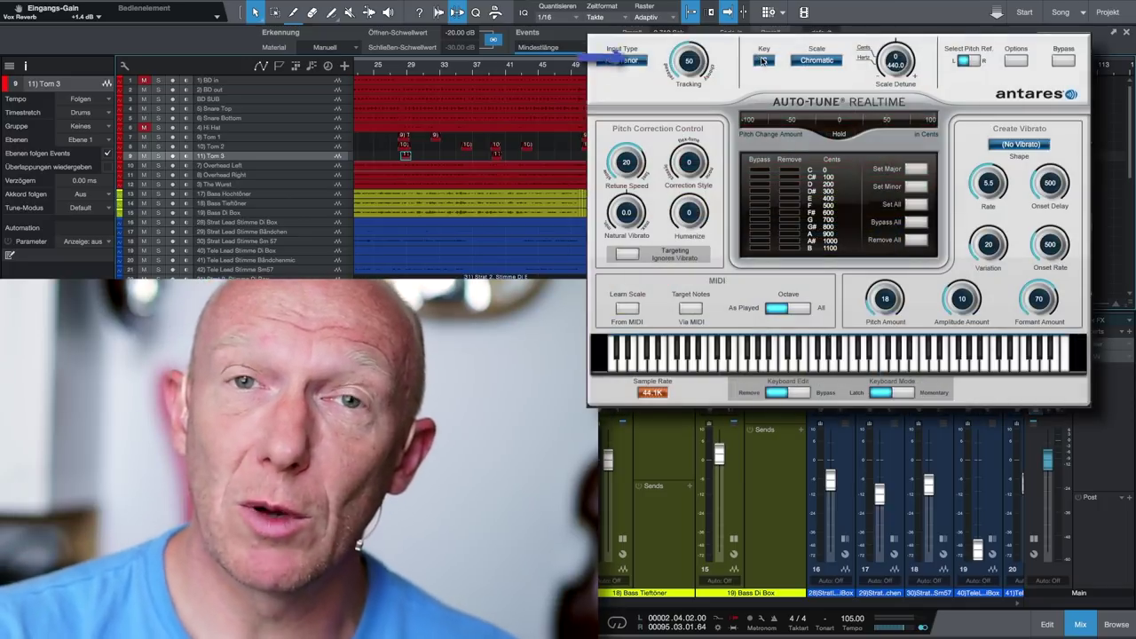
# Step: Show the Key and Scale choices in the Auto-Tune Realtime plug-in
pyautogui.click(763, 59)
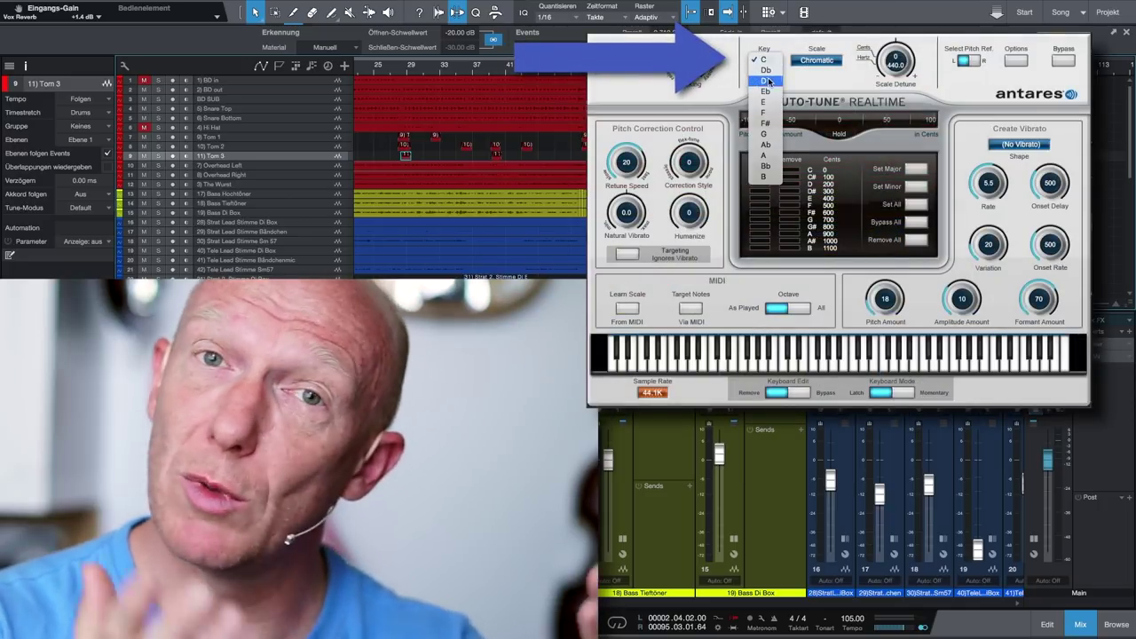
pyautogui.click(825, 60)
pyautogui.click(809, 38)
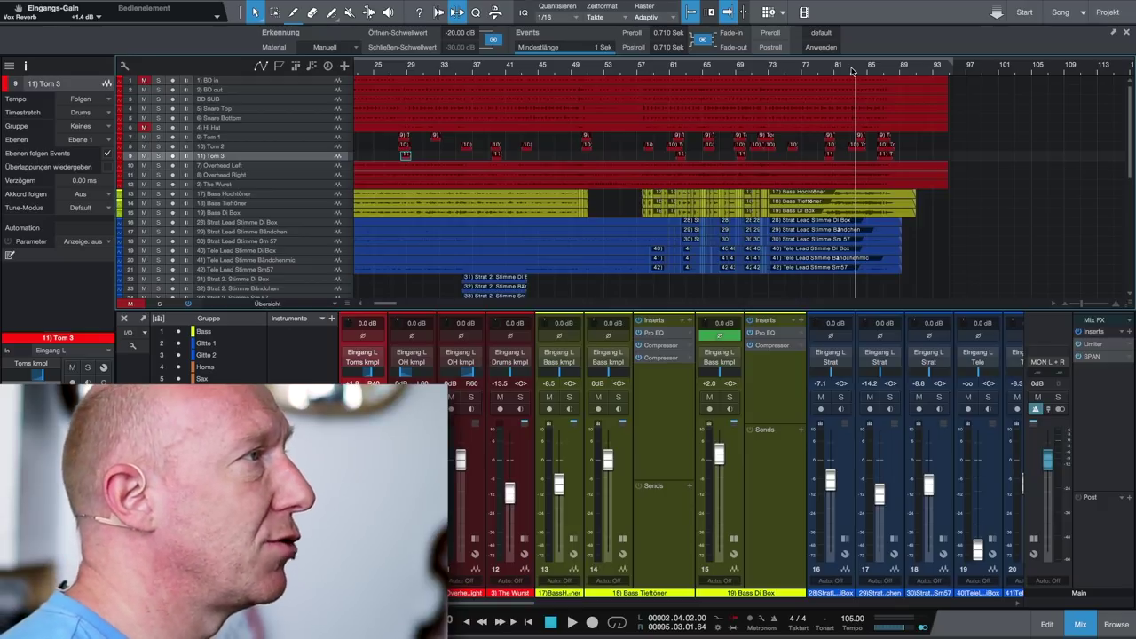
# Step: Listen to the song's ending, then replay its last section from about bar 86 and stop playback
pyautogui.press('space')
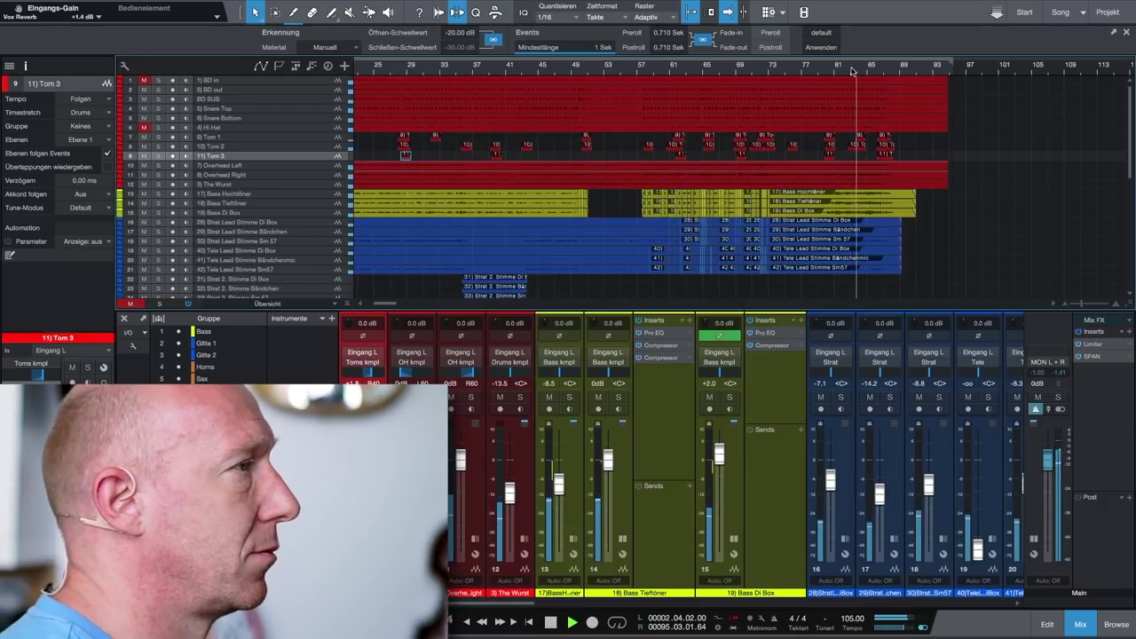
pyautogui.hscroll(3, 851, 71)
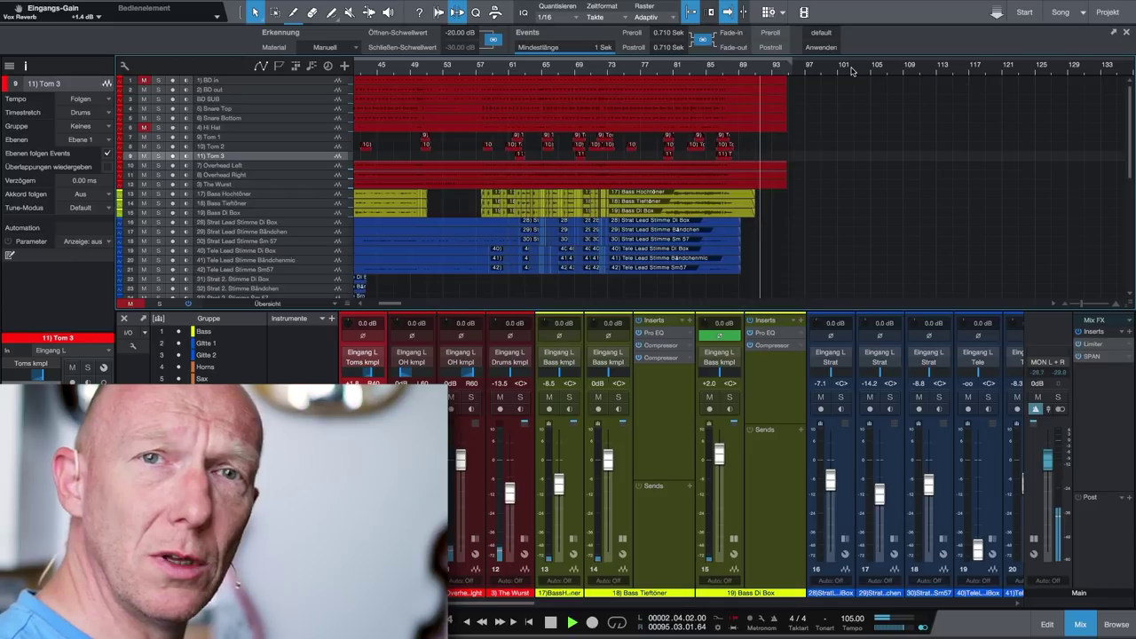
pyautogui.press('space')
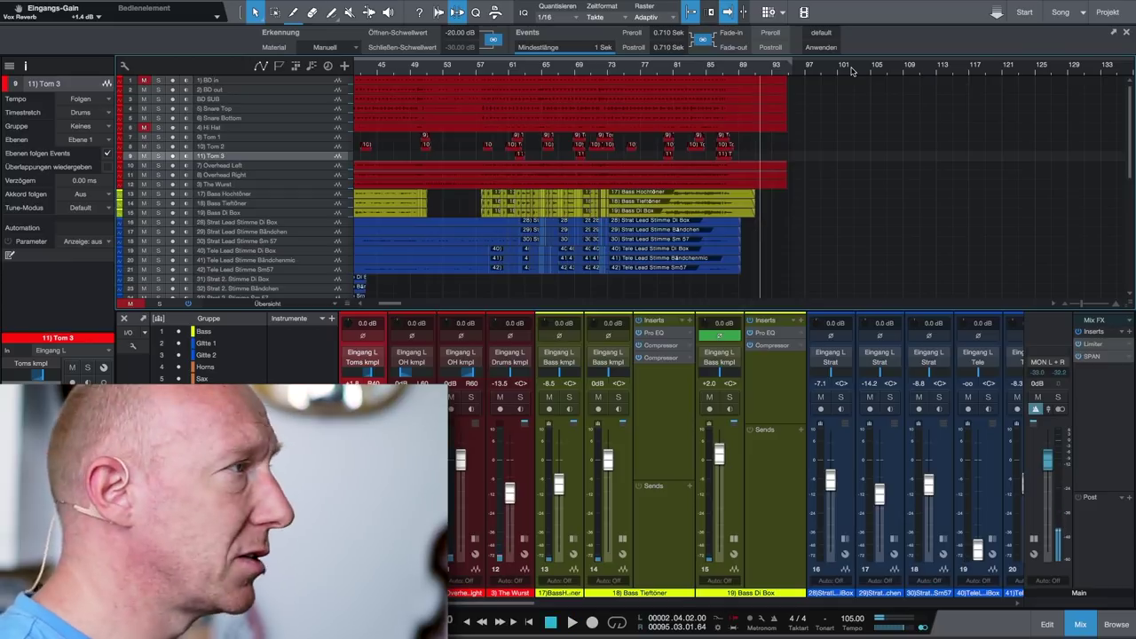
pyautogui.click(717, 74)
pyautogui.press('space')
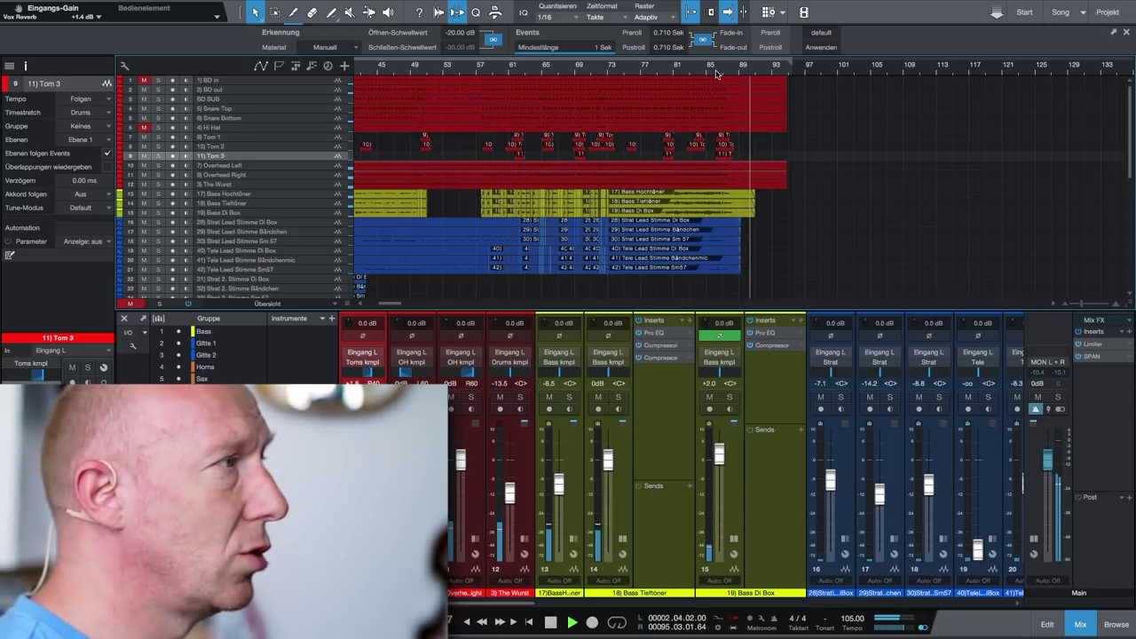
pyautogui.press('space')
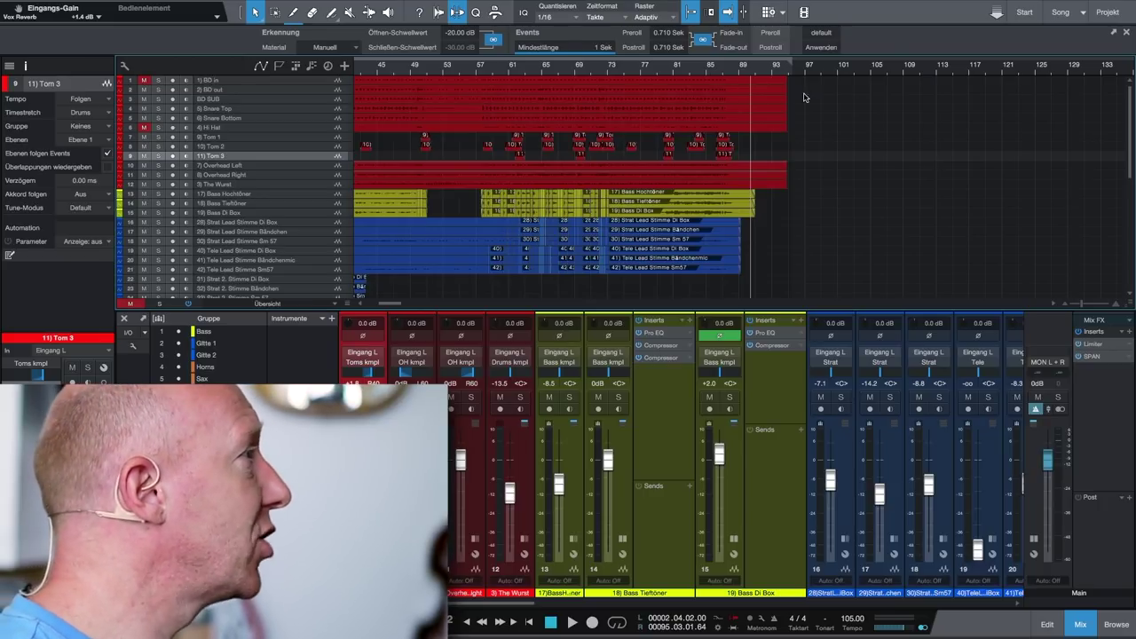
# Step: Add an instrument track named Instrument below the BD in track, with Mai Tai as its new instrument
pyautogui.click(247, 82)
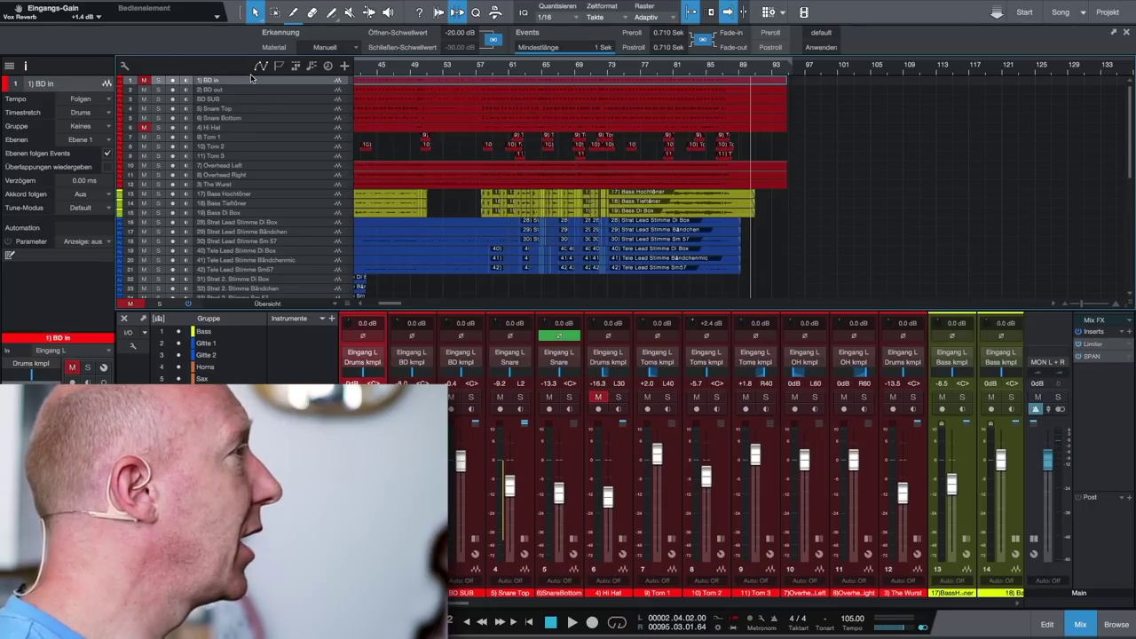
pyautogui.click(344, 66)
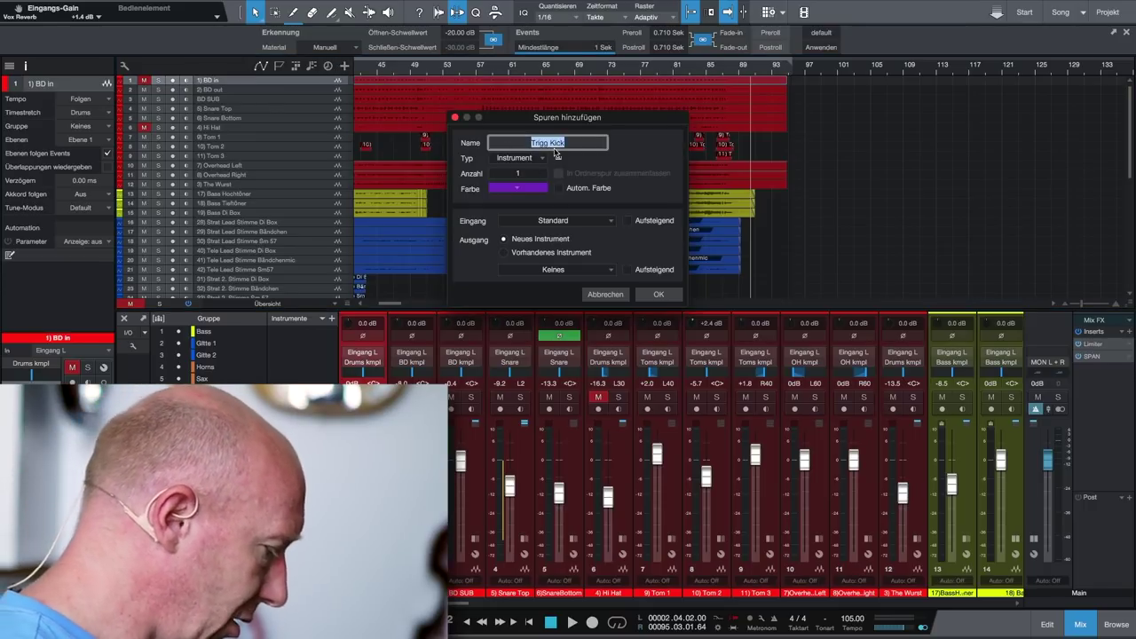
pyautogui.write('Instrument')
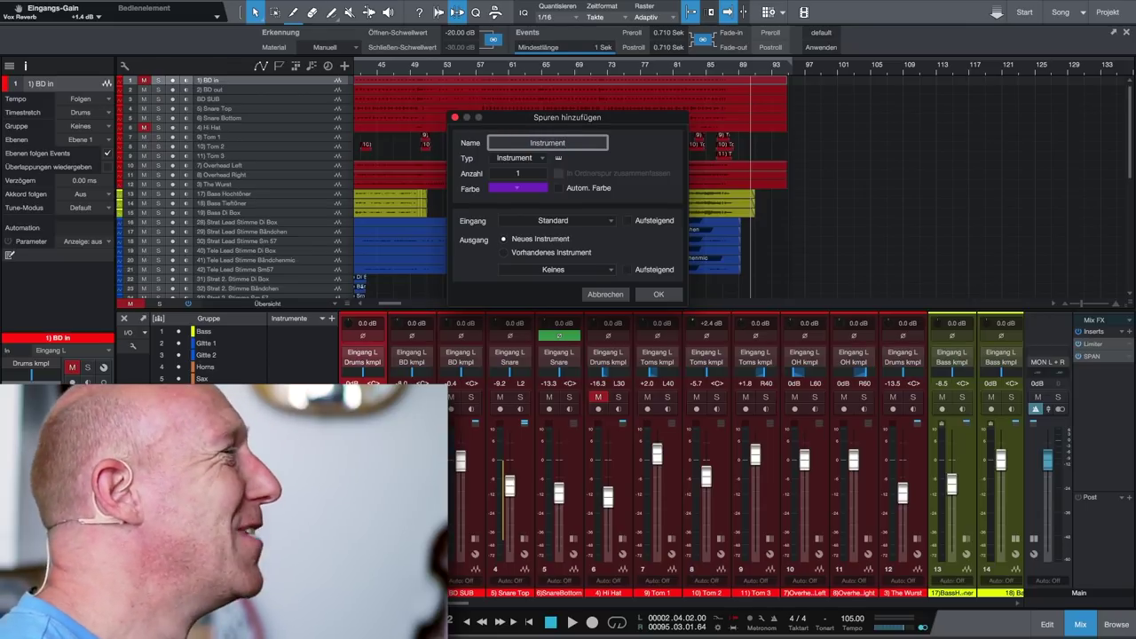
pyautogui.click(593, 269)
pyautogui.click(568, 310)
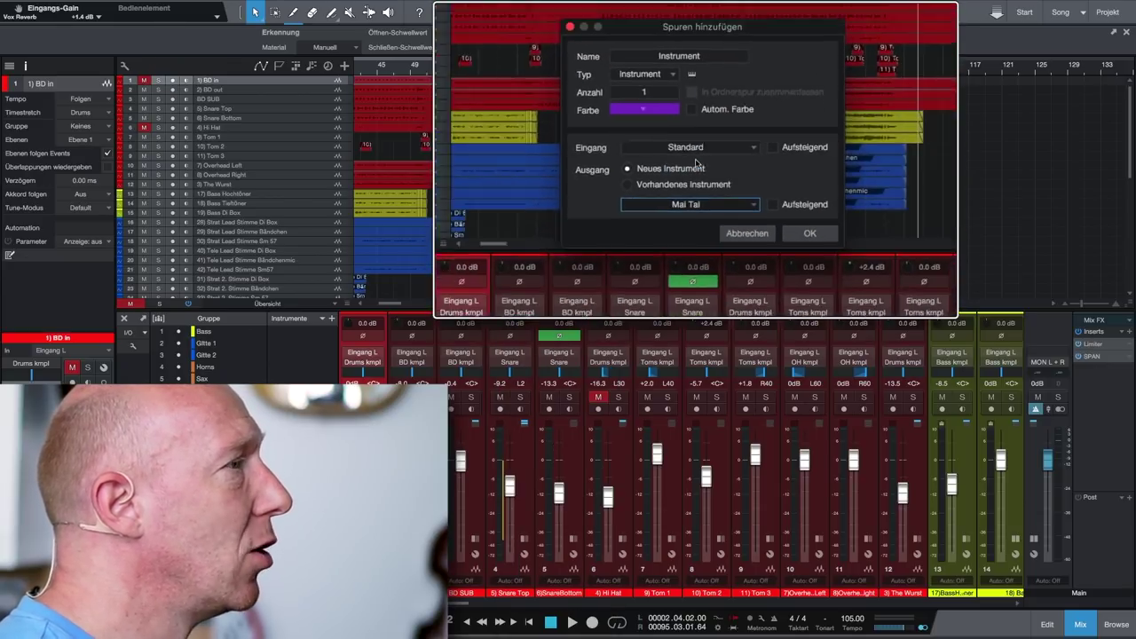
pyautogui.click(723, 165)
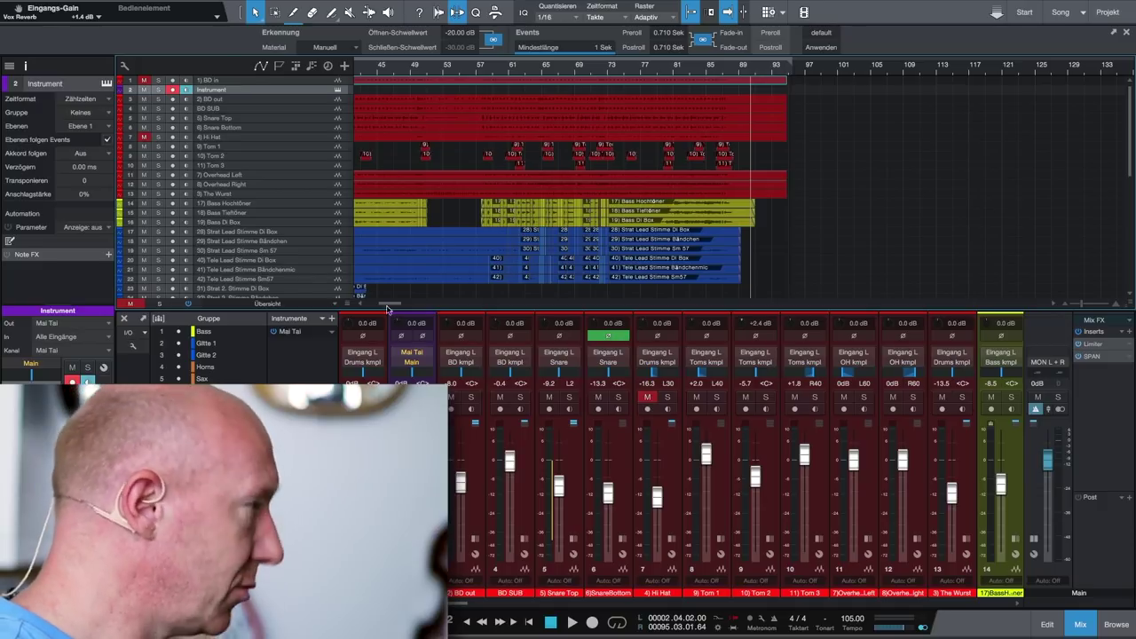
# Step: Open the Mai Tai editor from its mixer channel and move its window clear of the timeline ruler
pyautogui.click(412, 356)
pyautogui.moveTo(553, 65); pyautogui.dragTo(725, 42)
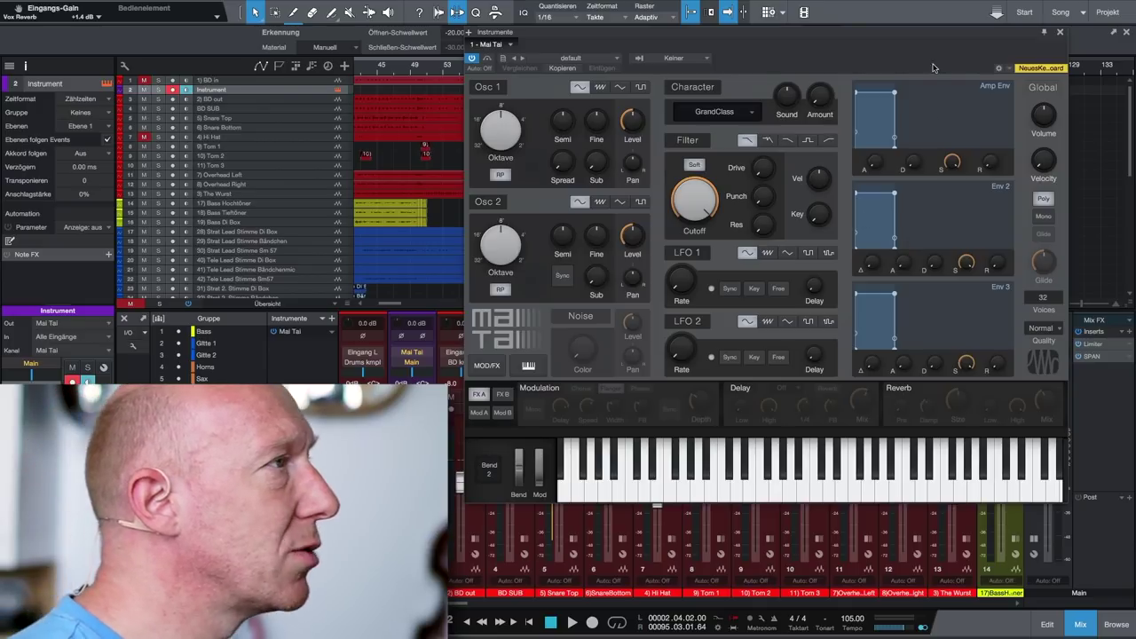
pyautogui.moveTo(922, 36); pyautogui.dragTo(844, 183)
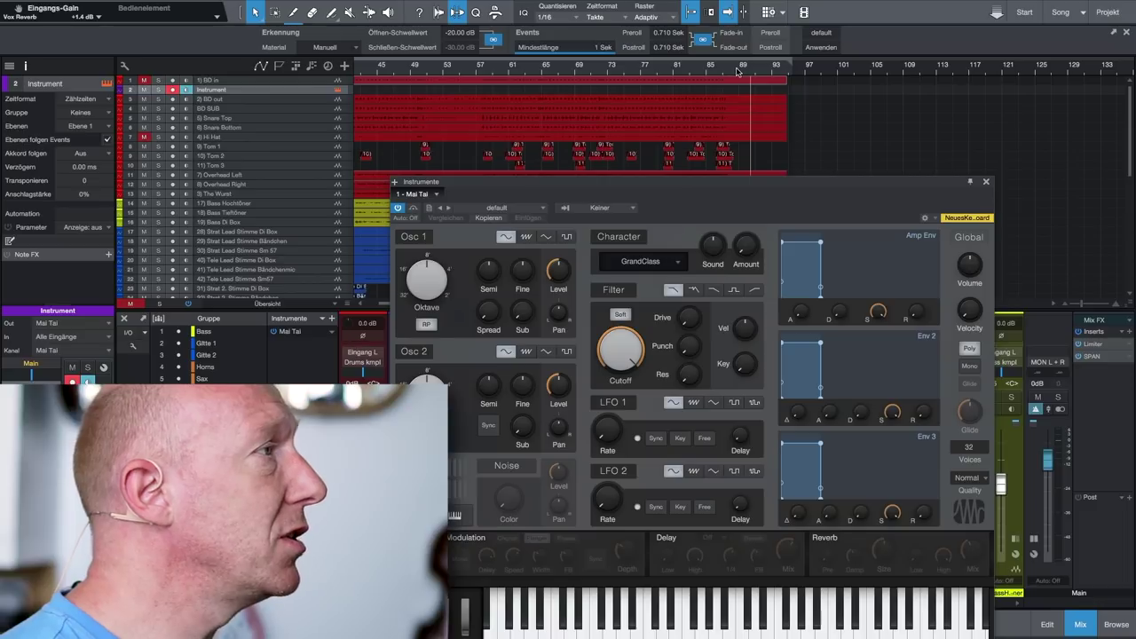
# Step: Play the song's ending from about bar 89 and try notes on Mai Tai's on-screen keyboard to find the closing note
pyautogui.click(739, 71)
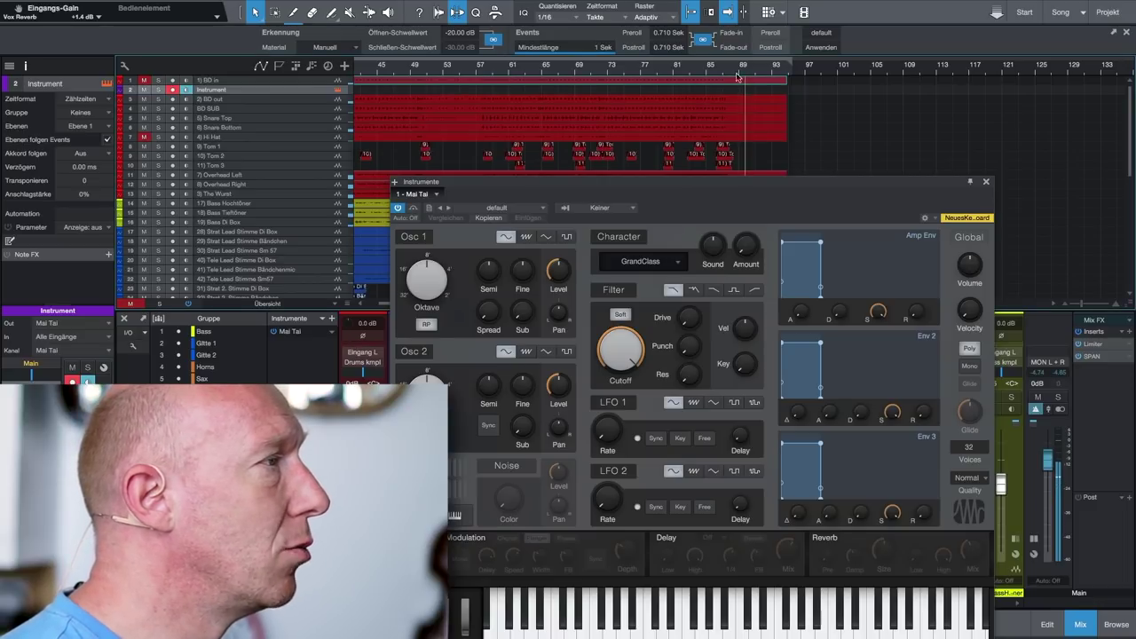
pyautogui.moveTo(773, 184); pyautogui.dragTo(811, 43)
pyautogui.click(859, 484)
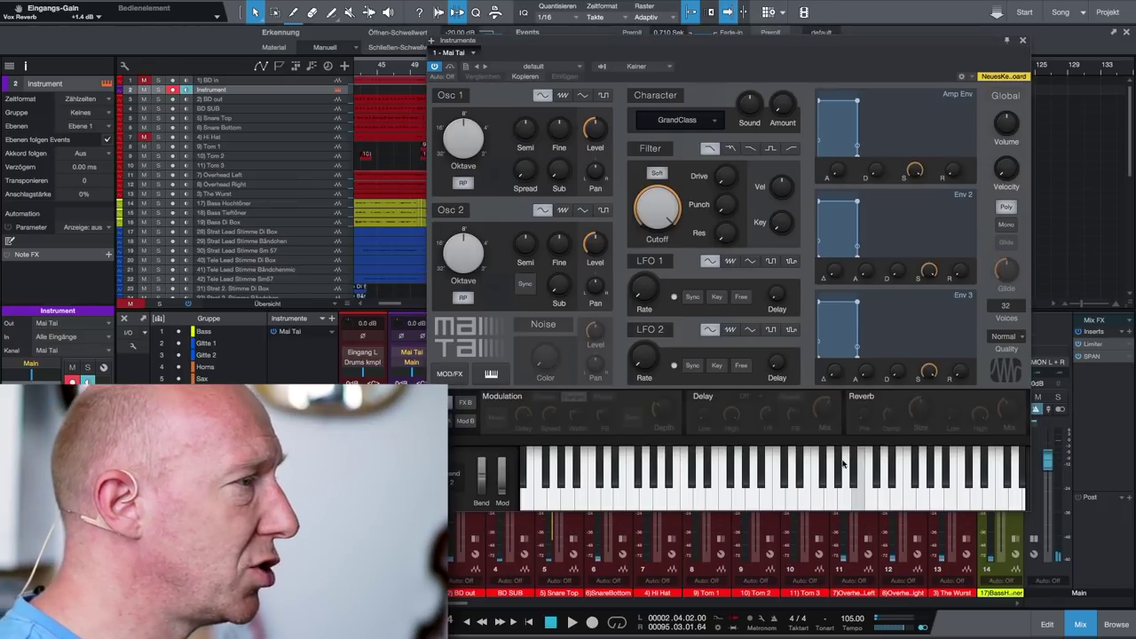
pyautogui.click(803, 488)
pyautogui.click(884, 490)
pyautogui.click(798, 492)
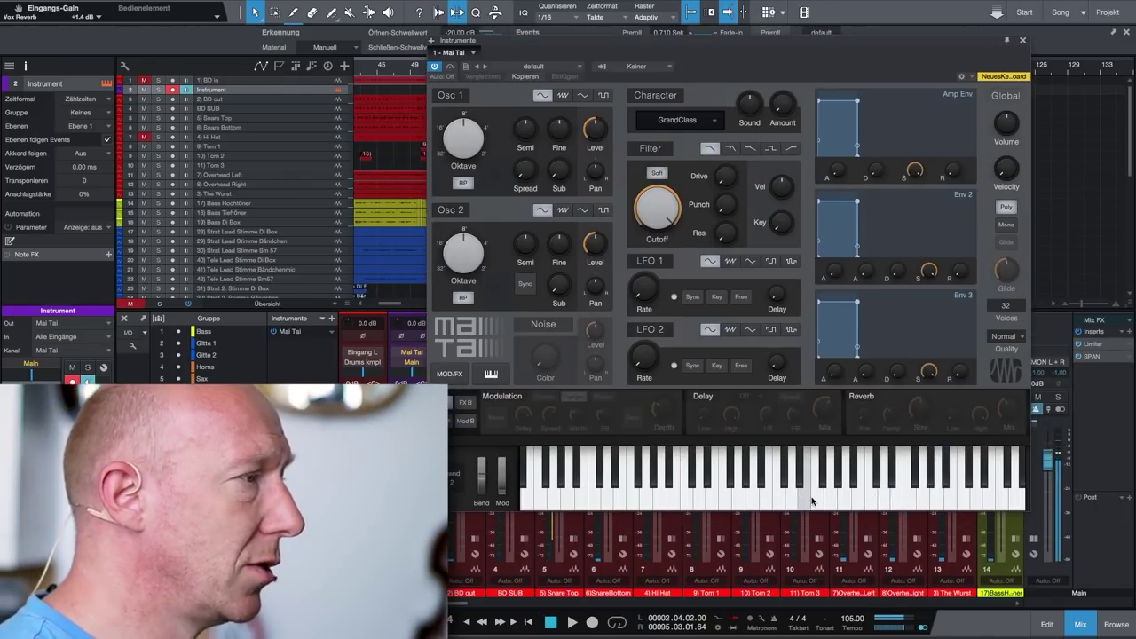
pyautogui.click(809, 500)
pyautogui.click(779, 503)
# Step: Play notes upward from A2 on the Mai Tai keyboard and repeat E3 to compare it with the song's final note
pyautogui.click(754, 506)
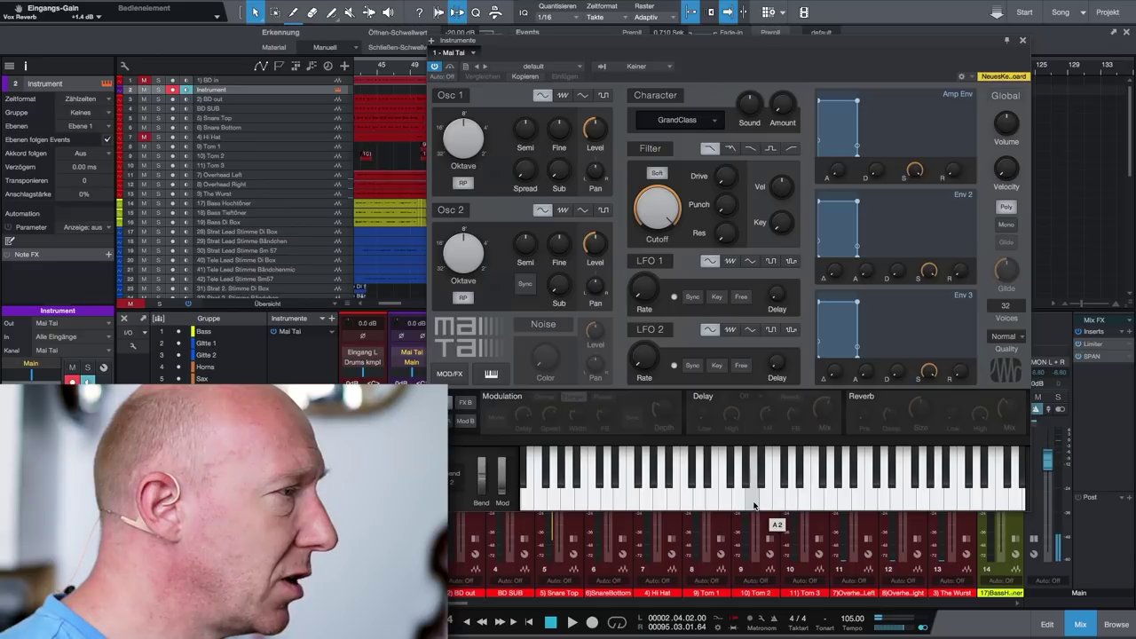
pyautogui.click(761, 495)
pyautogui.click(773, 500)
pyautogui.click(785, 483)
pyautogui.click(791, 500)
pyautogui.click(806, 501)
pyautogui.click(806, 501)
pyautogui.click(805, 501)
pyautogui.click(807, 503)
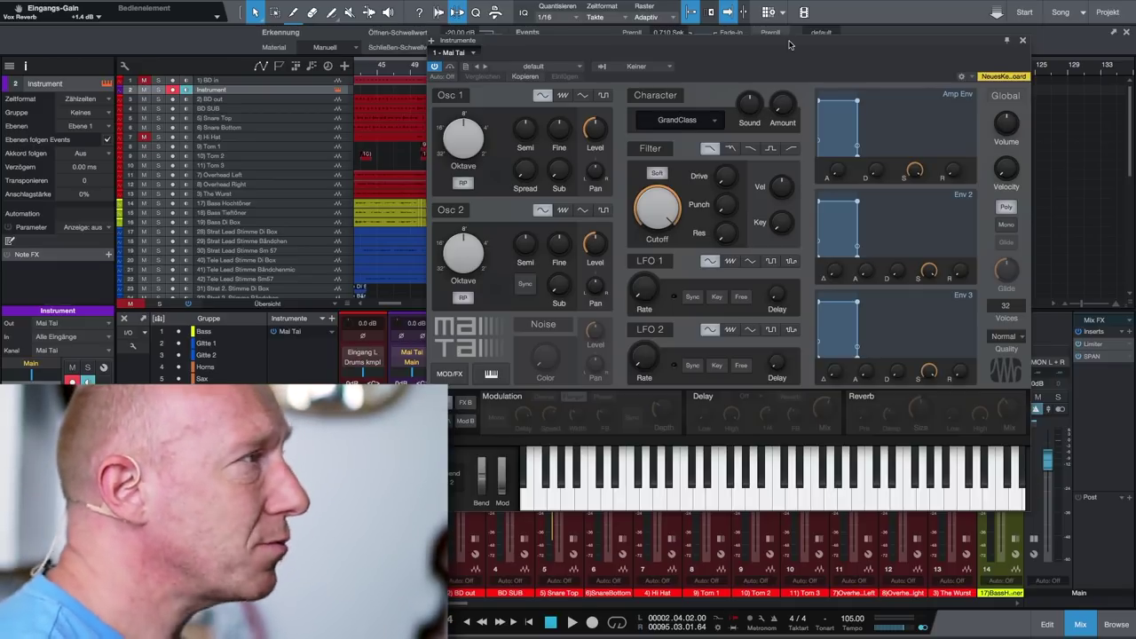
# Step: Play the song from about bar 24 and sound E3 repeatedly on the Mai Tai keyboard to check it against the music
pyautogui.moveTo(858, 41); pyautogui.dragTo(903, 170)
pyautogui.hscroll(-5, 644, 97)
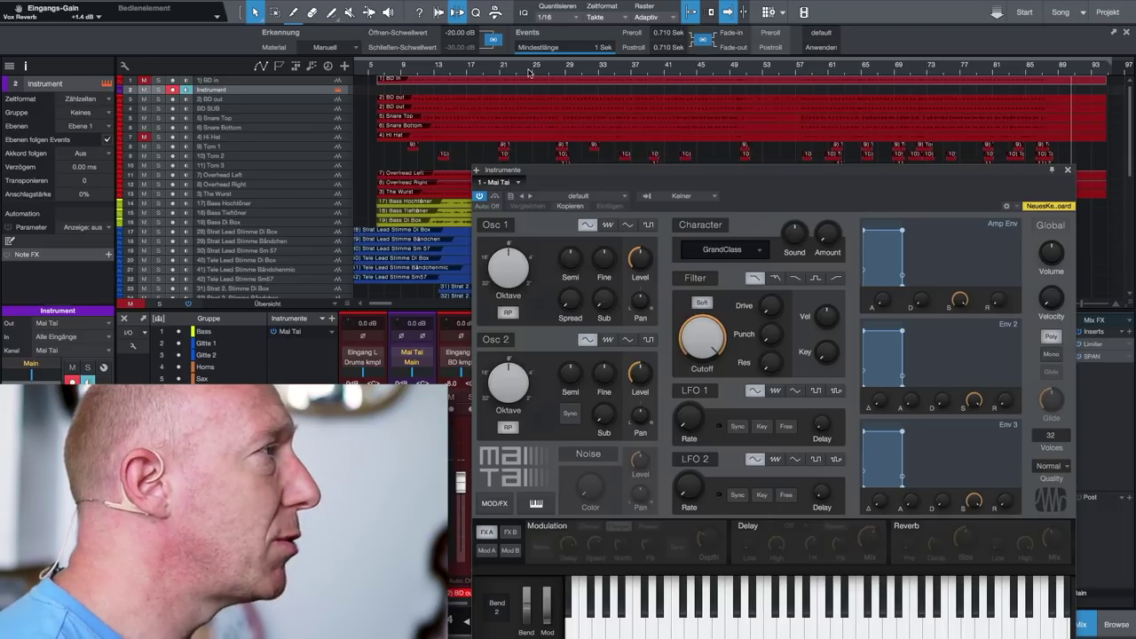
pyautogui.click(529, 73)
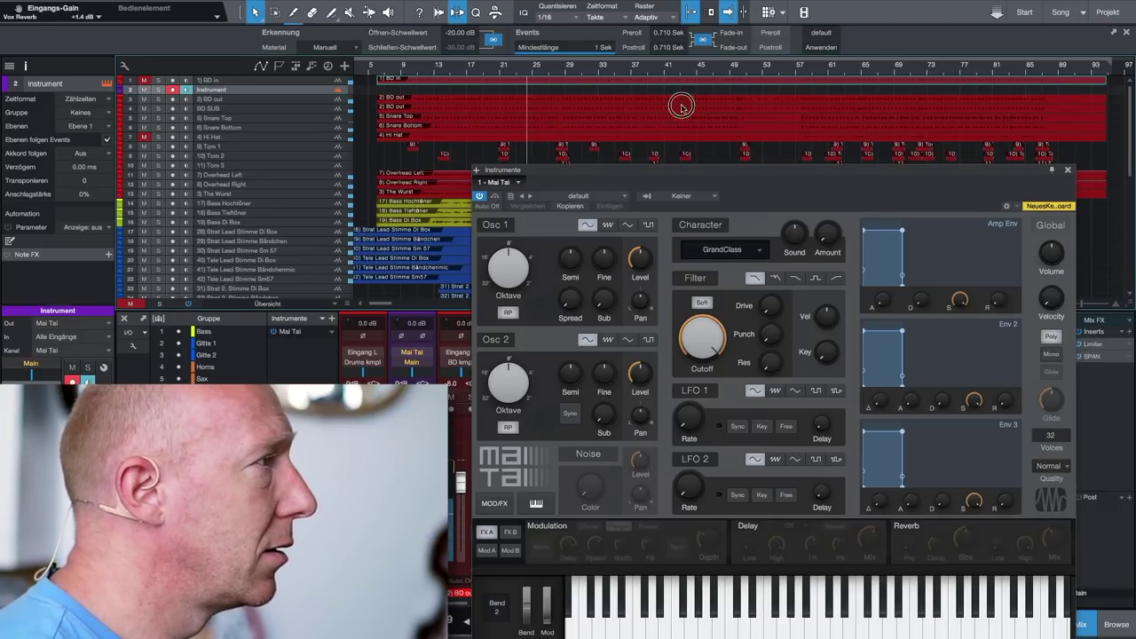
pyautogui.moveTo(686, 174); pyautogui.dragTo(659, 69)
pyautogui.moveTo(805, 528); pyautogui.dragTo(819, 521)
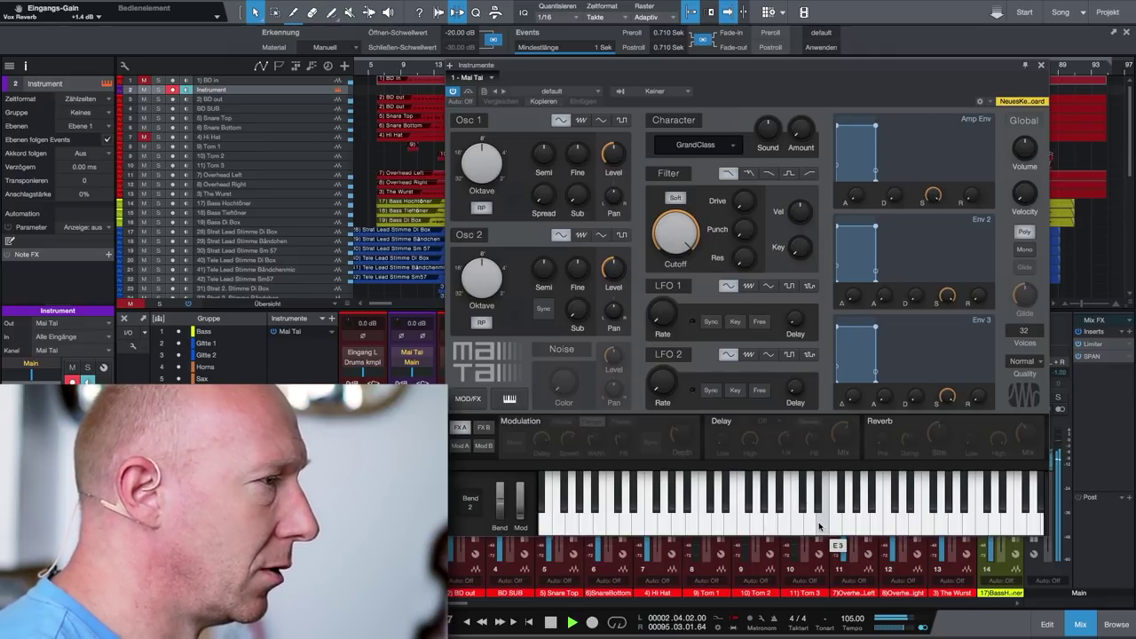
pyautogui.moveTo(819, 525); pyautogui.dragTo(819, 525)
pyautogui.click(819, 526)
pyautogui.moveTo(819, 525); pyautogui.dragTo(822, 525)
pyautogui.click(819, 526)
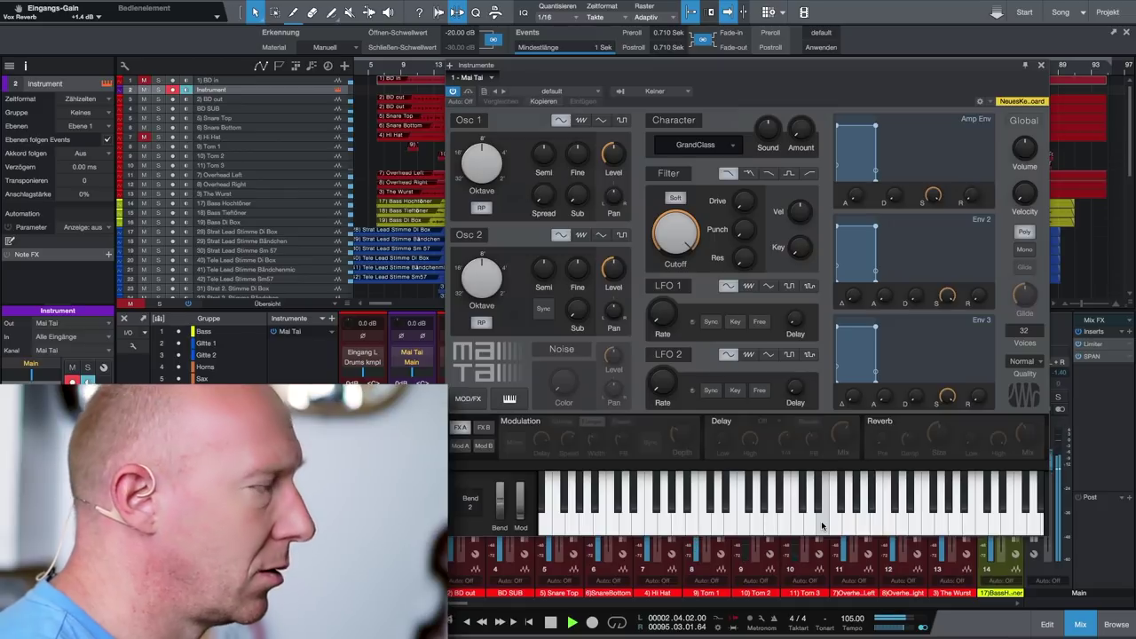
pyautogui.moveTo(822, 525); pyautogui.dragTo(821, 526)
# Step: Reposition the Mai Tai window and keep testing E3 as the root note while the song continues playing
pyautogui.moveTo(862, 69)
pyautogui.mouseDown()
pyautogui.moveTo(850, 117)
pyautogui.moveTo(855, 190)
pyautogui.moveTo(882, 60)
pyautogui.mouseUp()
pyautogui.click(926, 69)
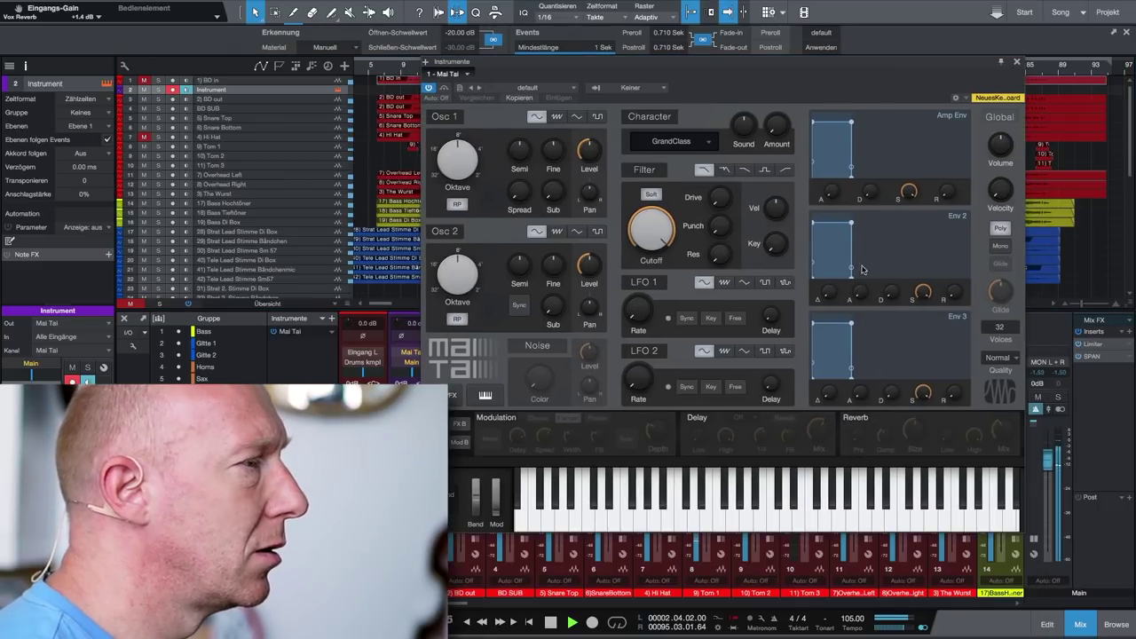
pyautogui.click(781, 520)
pyautogui.click(798, 524)
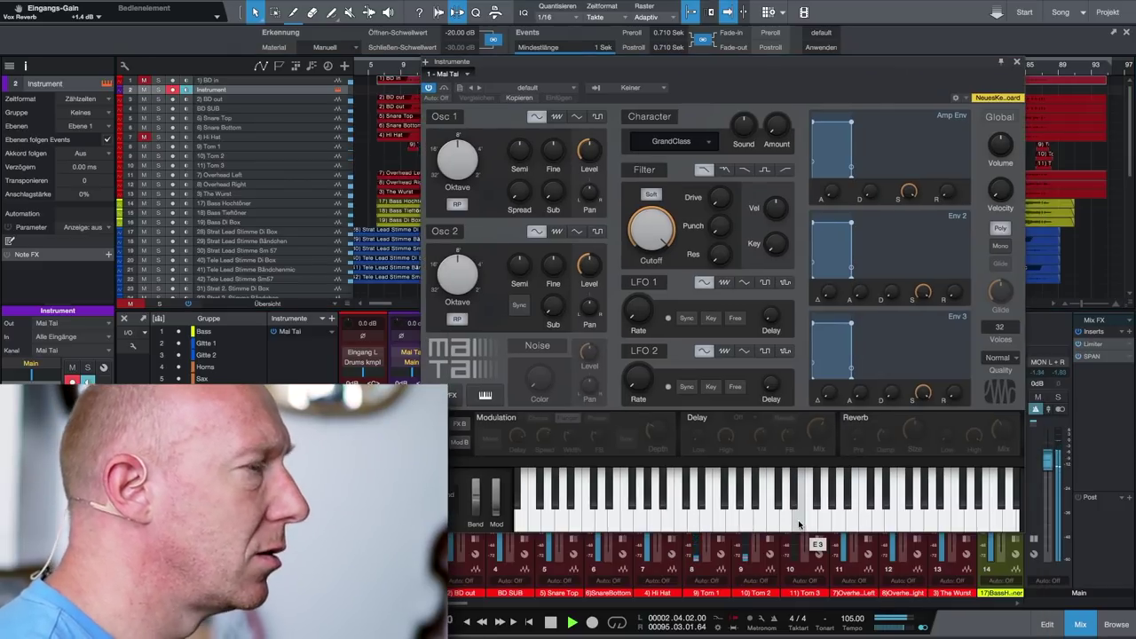
pyautogui.click(798, 524)
pyautogui.click(799, 524)
pyautogui.click(799, 523)
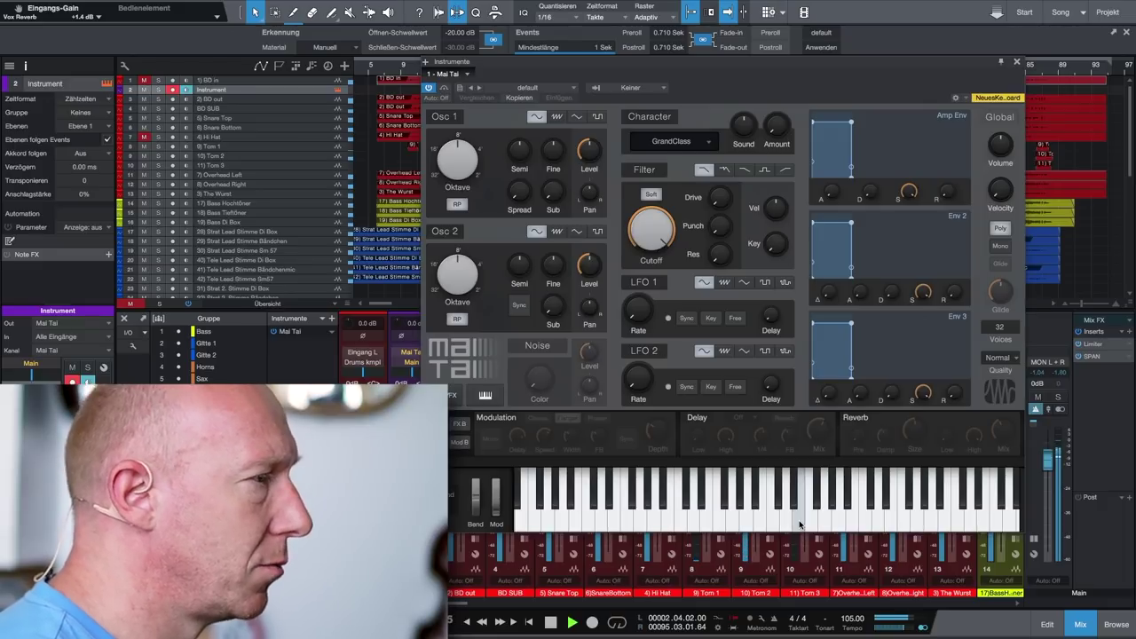
pyautogui.click(799, 524)
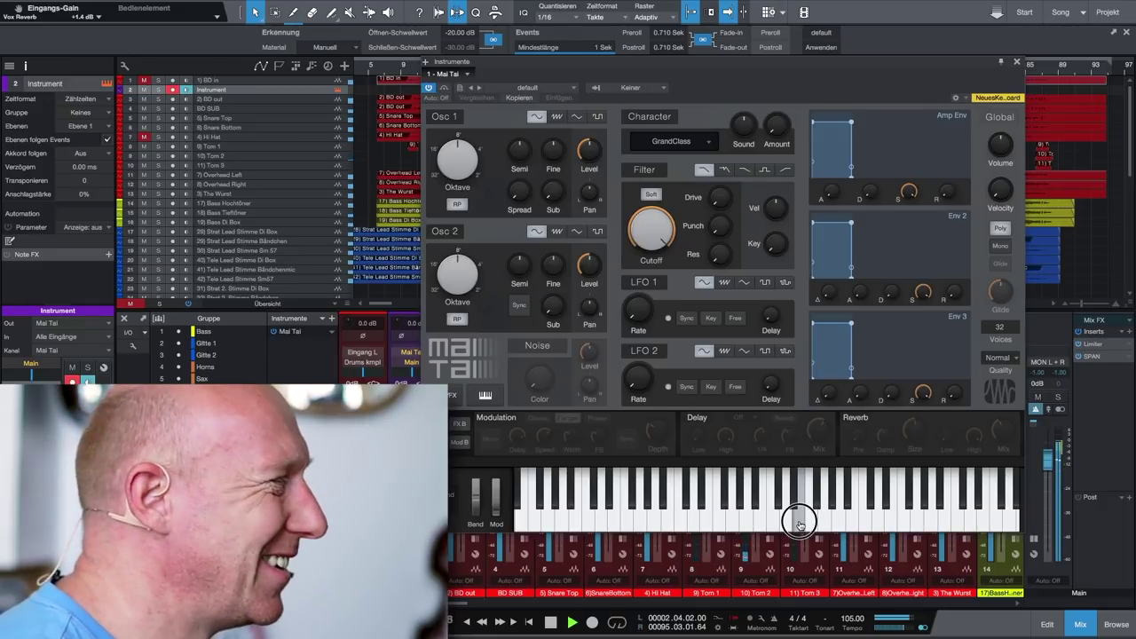
pyautogui.click(798, 523)
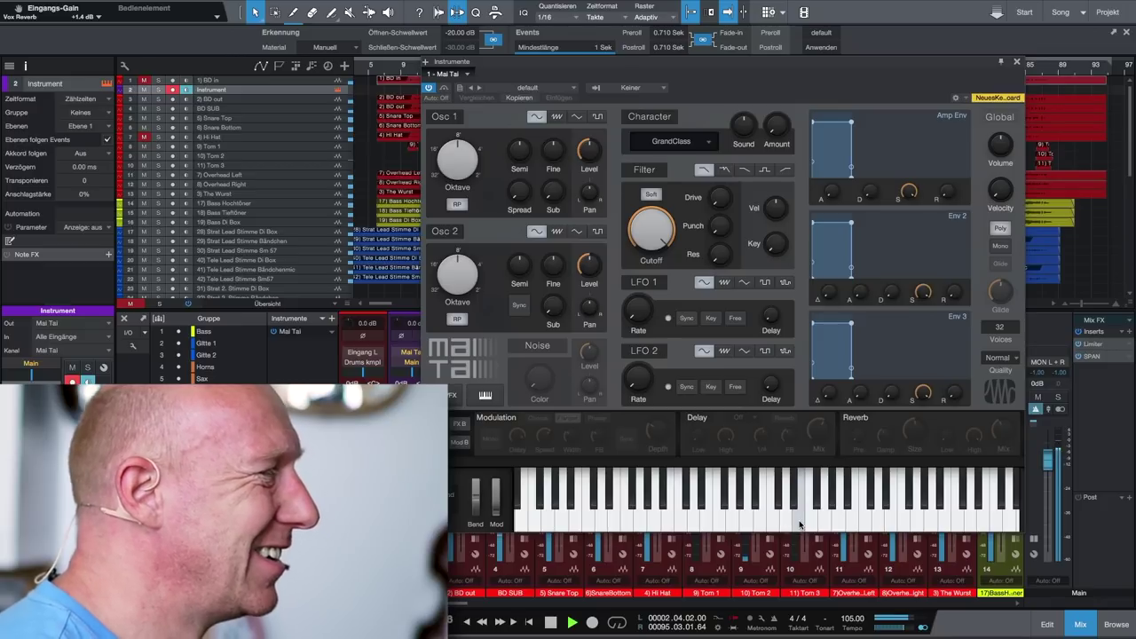
pyautogui.click(799, 523)
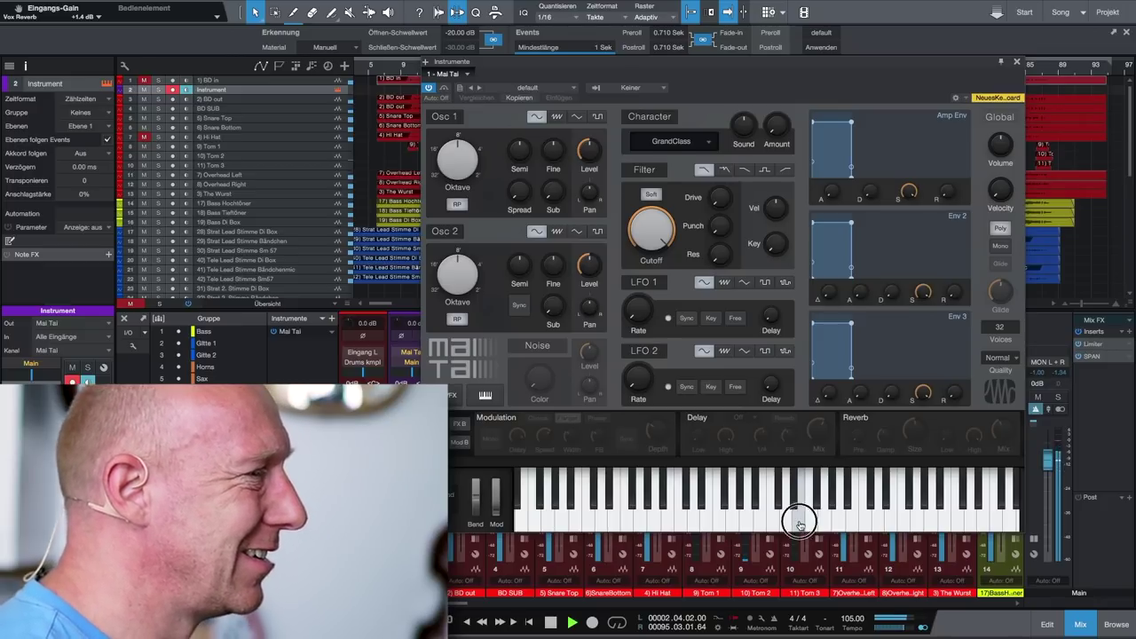